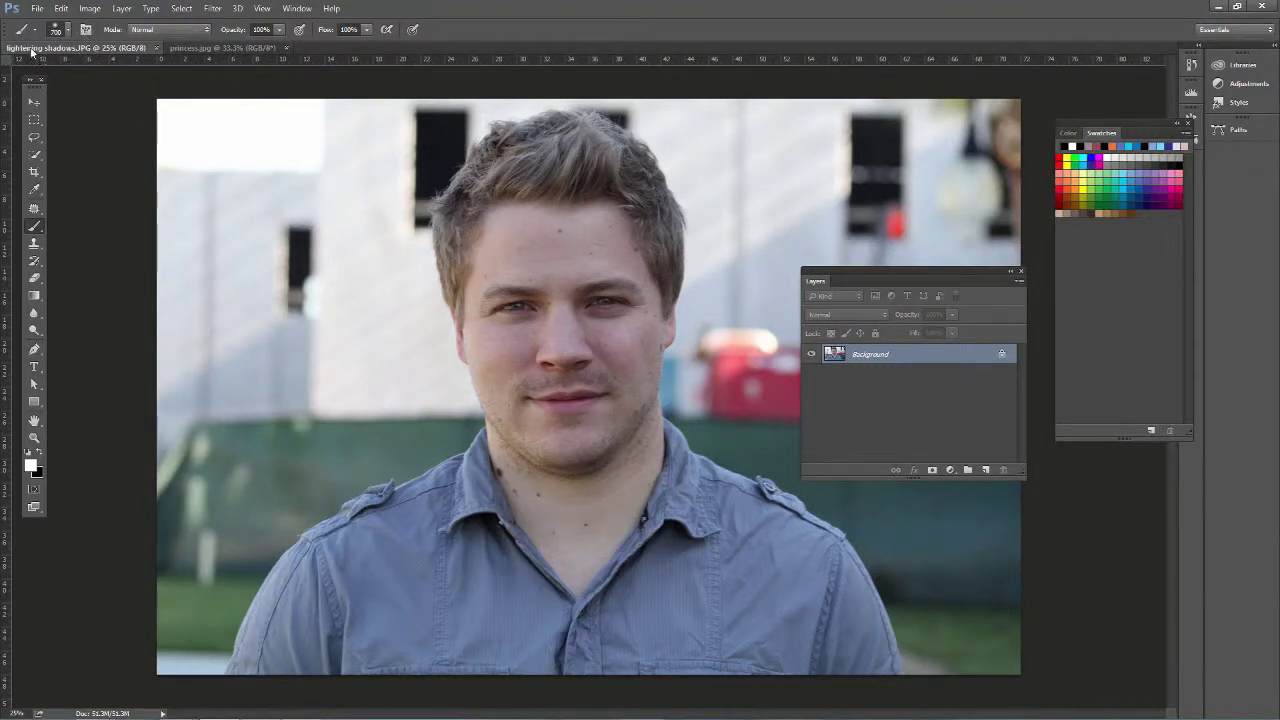
Bring up the Filter menu for lightening shadows.JPG
click(212, 8)
Open Camera Raw Filter, zoom to the man's face then out to 33.3%, showing Detail
click(232, 85)
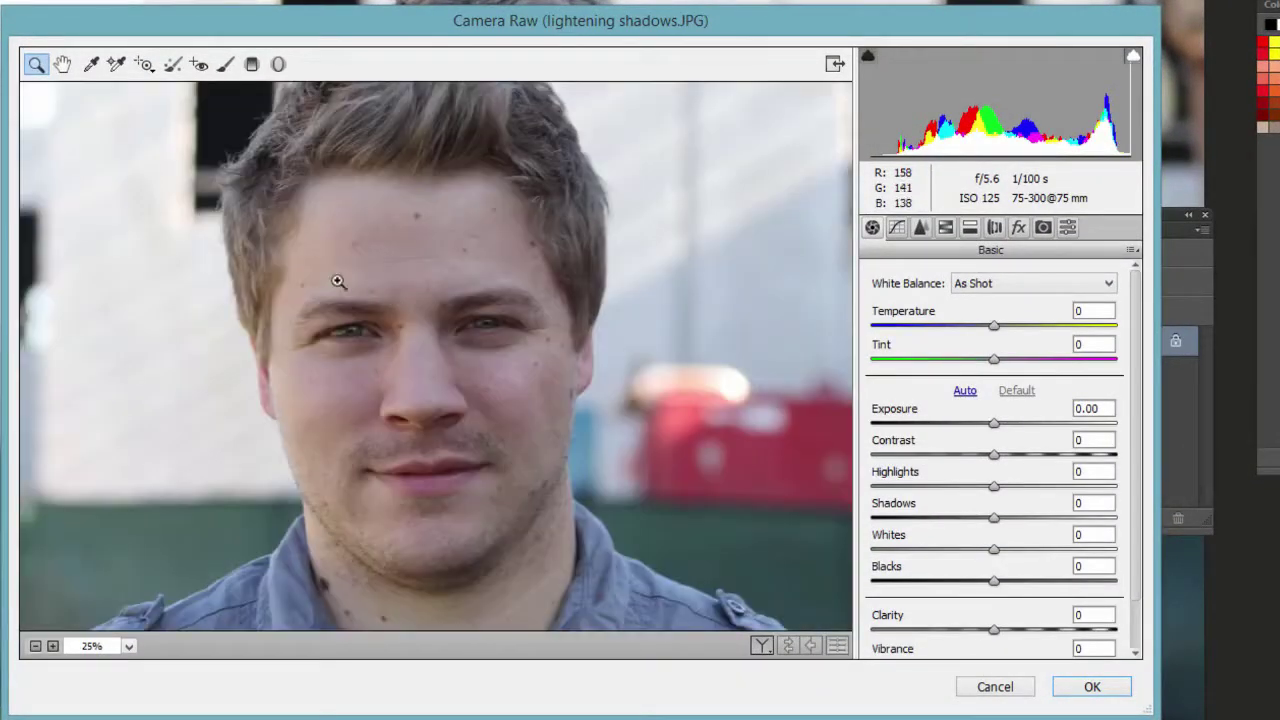
drag(285, 250, 445, 378)
scroll(494, 302, up, 10)
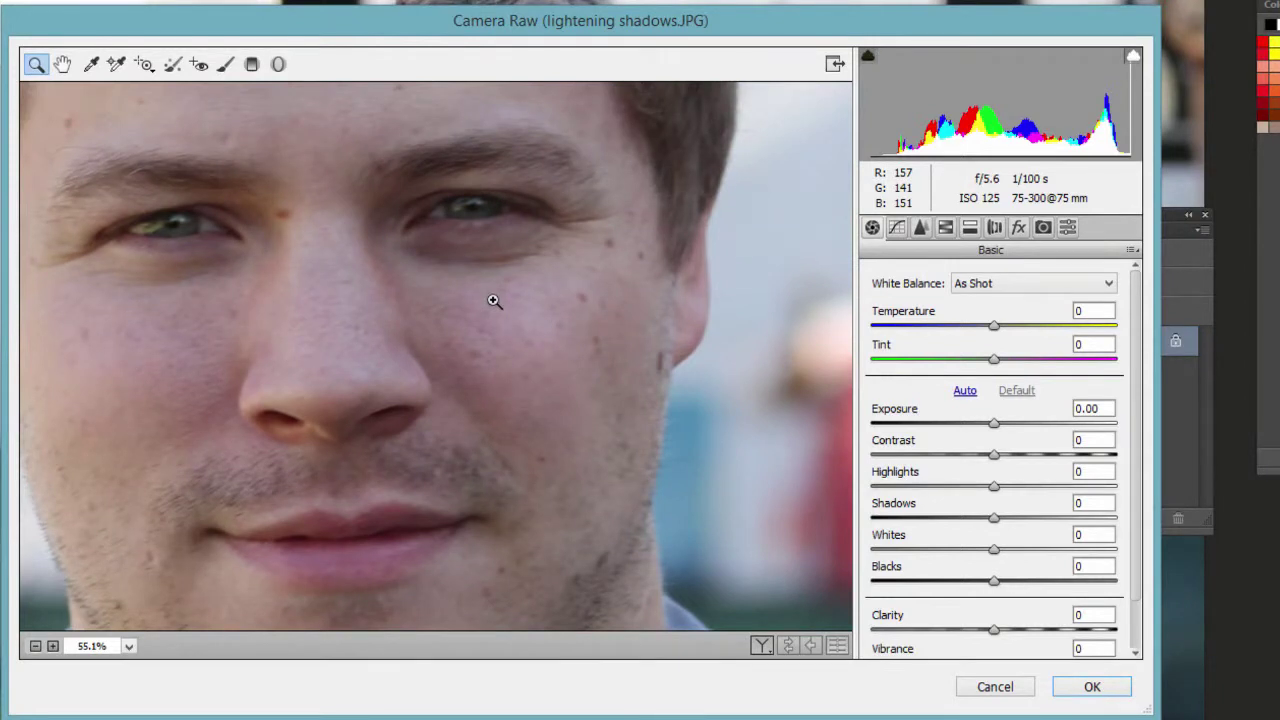
key(ctrl+minus)
key(ctrl+minus)
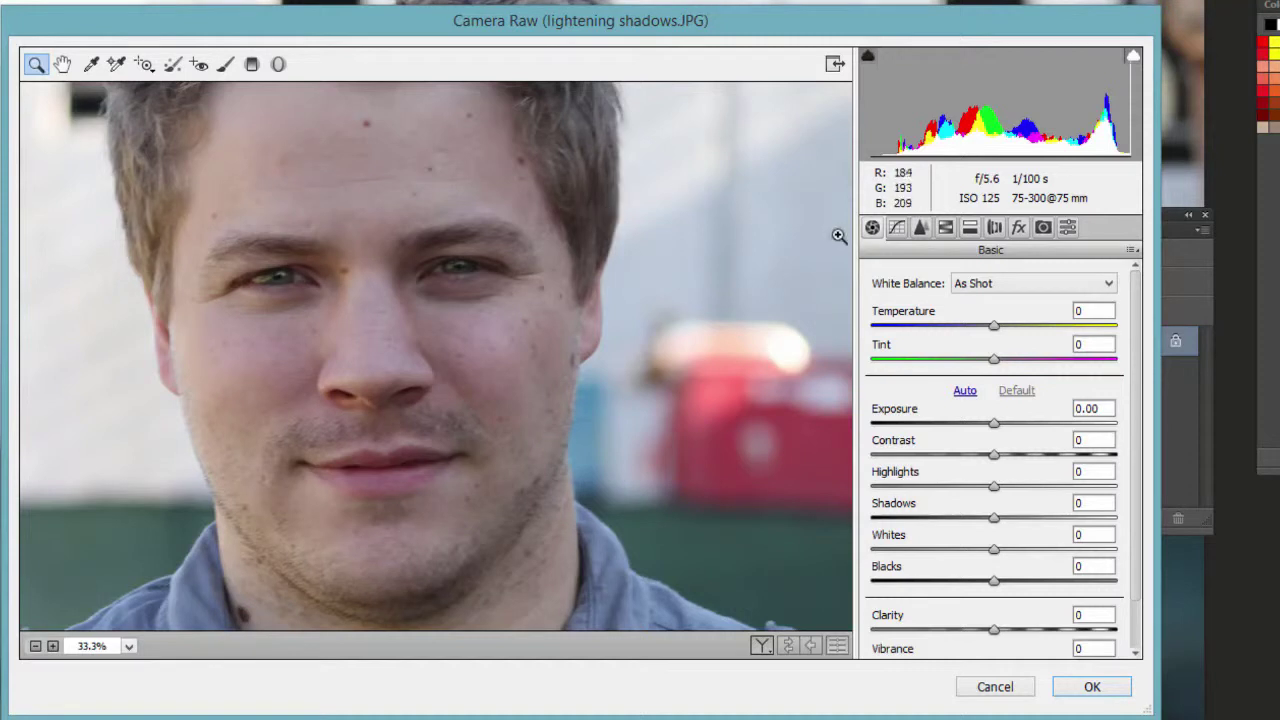
click(921, 229)
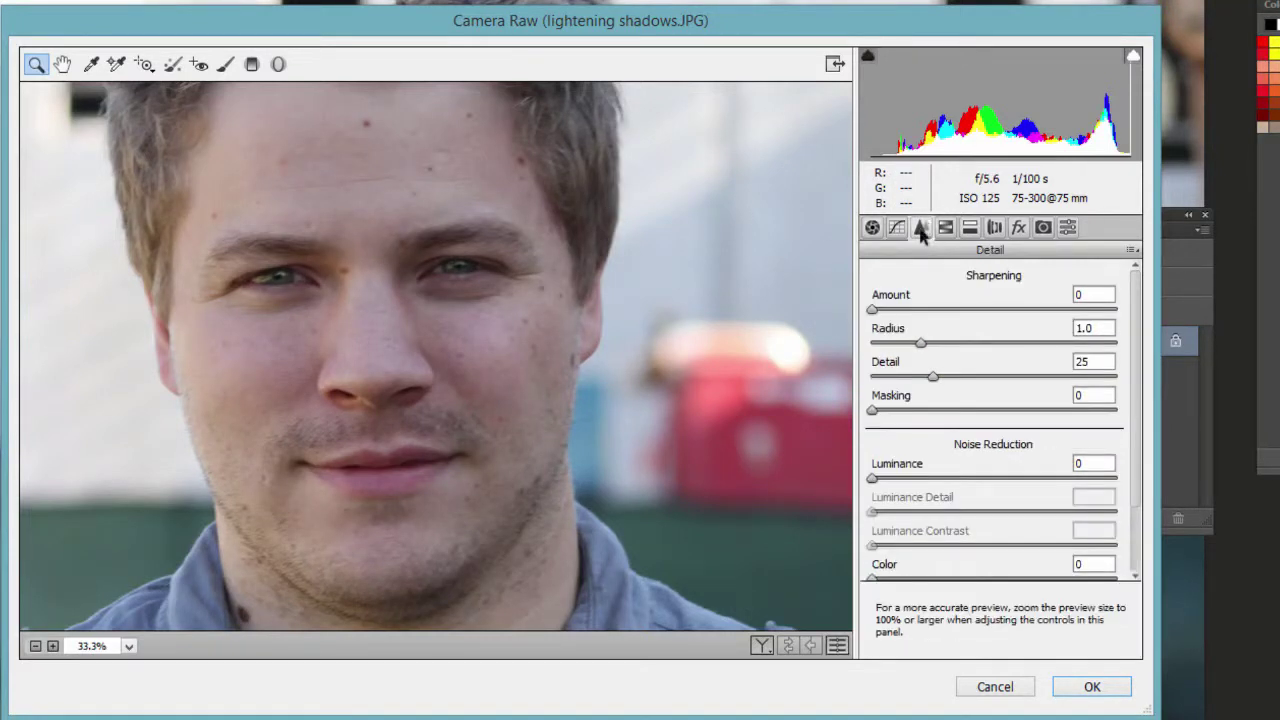
Try sharpening Amount around 117 and Radius between 1.6 and 2.1 on the man's portrait
click(874, 312)
drag(874, 312, 1046, 326)
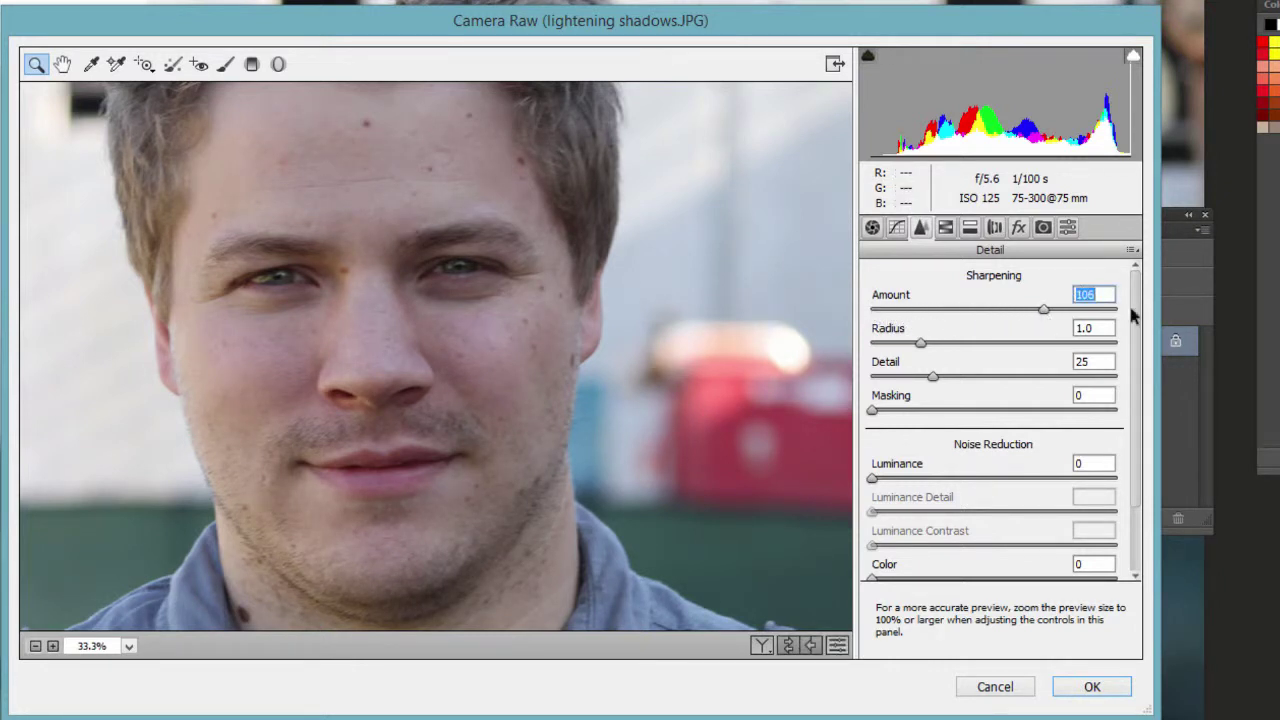
double_click(1048, 316)
drag(872, 314, 1066, 337)
drag(921, 343, 970, 346)
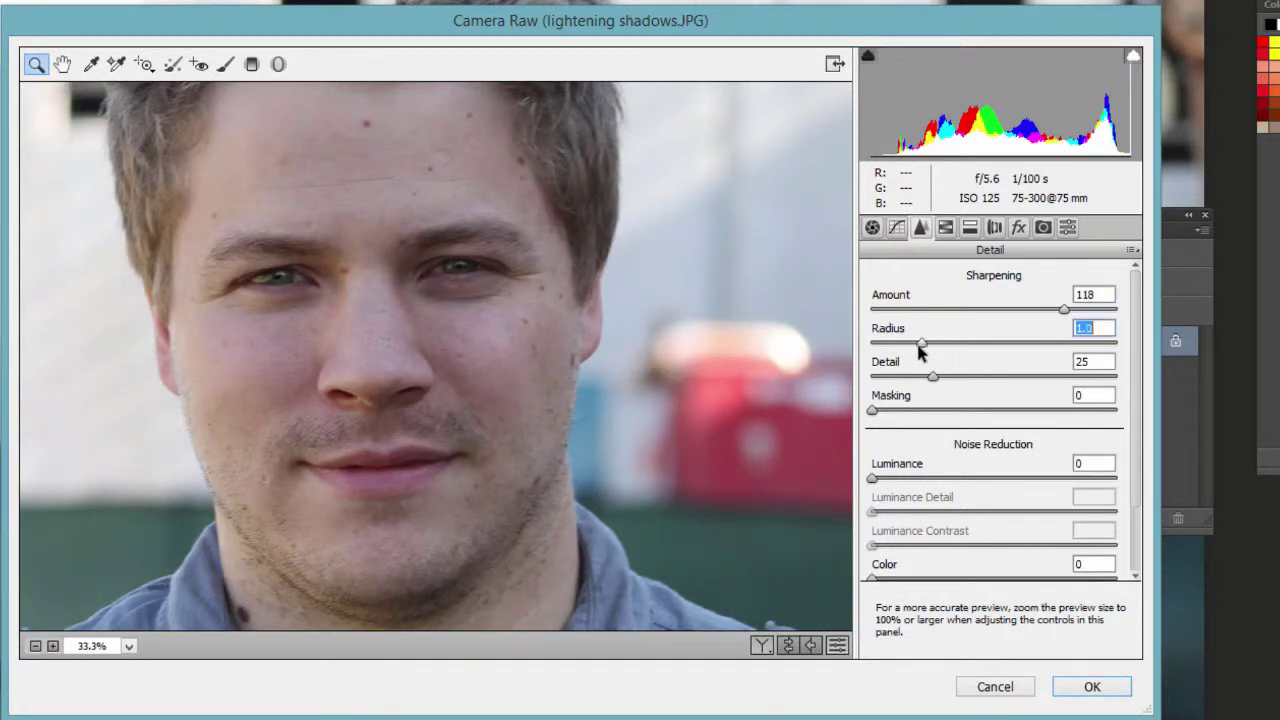
mouse_move(893, 335)
mouse_down()
mouse_move(878, 333)
mouse_move(893, 336)
mouse_up()
Settle sharpening at Detail 40, Masking 0, Radius 1.9 and Amount 108
drag(930, 385, 1088, 343)
drag(1087, 342, 983, 379)
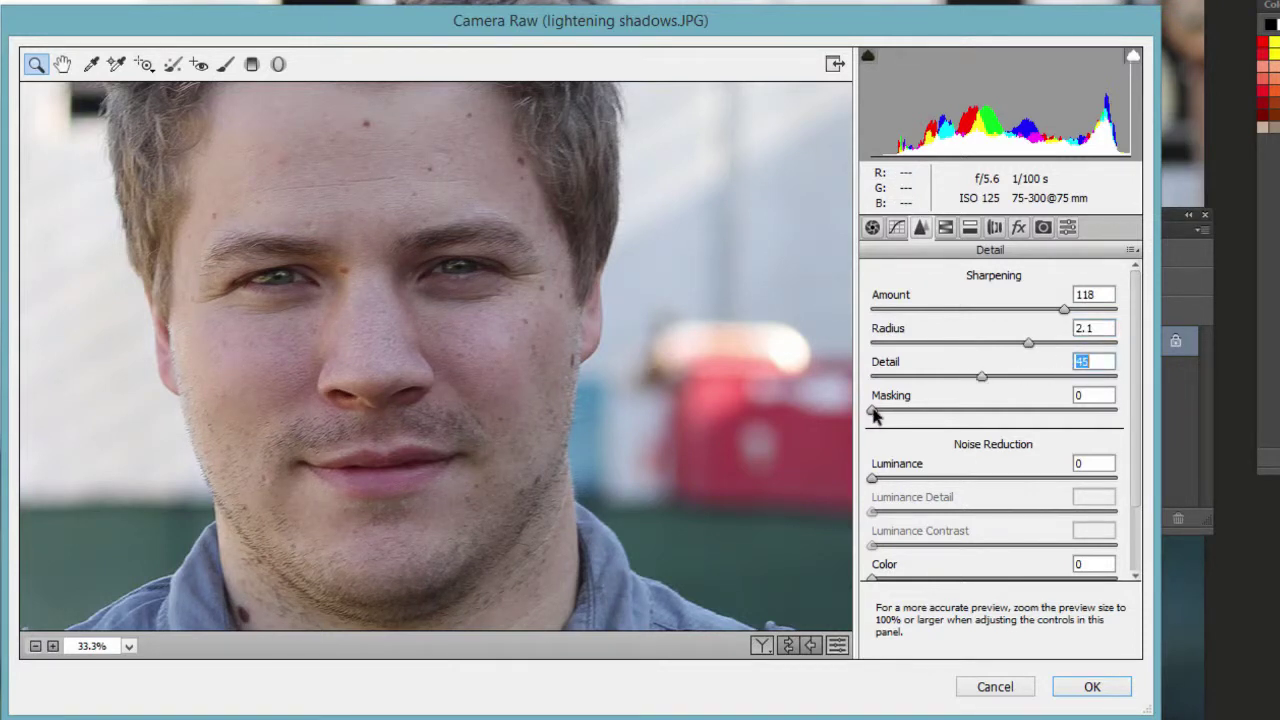
drag(873, 416, 1063, 428)
click(870, 416)
drag(869, 418, 800, 406)
click(980, 378)
drag(980, 382, 969, 379)
drag(1026, 344, 1045, 314)
click(1062, 312)
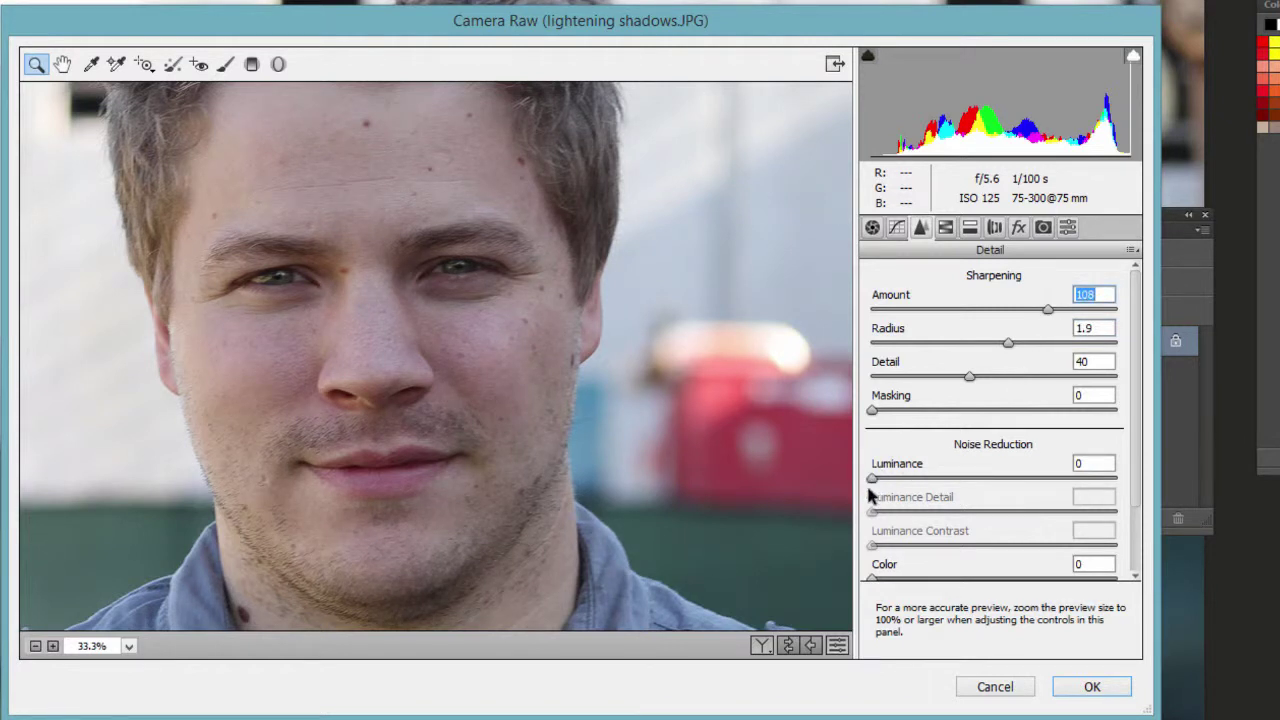
Adjust Luminance noise reduction strength and Luminance Detail on the man's portrait
drag(876, 484, 950, 480)
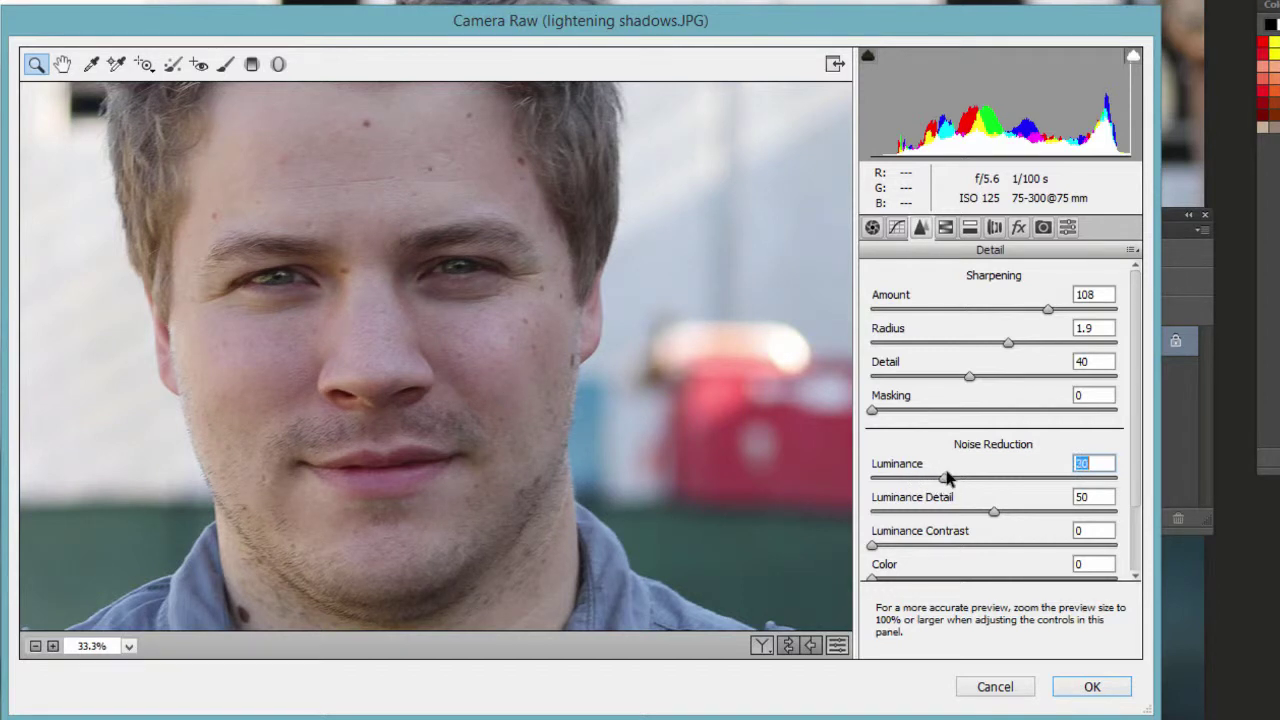
drag(953, 484, 1035, 480)
drag(940, 481, 915, 481)
drag(993, 513, 866, 527)
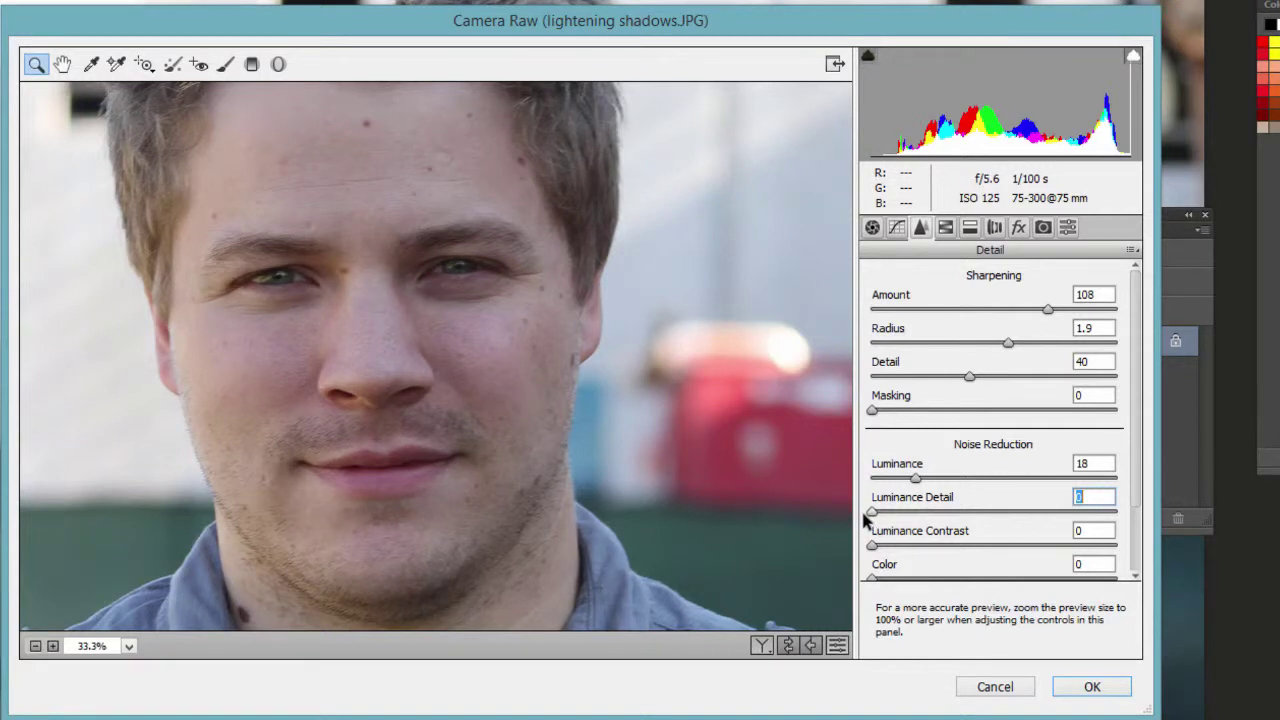
drag(863, 516, 1003, 515)
Raise Luminance Contrast to 60, test Color noise reduction, and fine-tune Luminance strength
drag(874, 547, 1021, 563)
drag(1137, 481, 1137, 570)
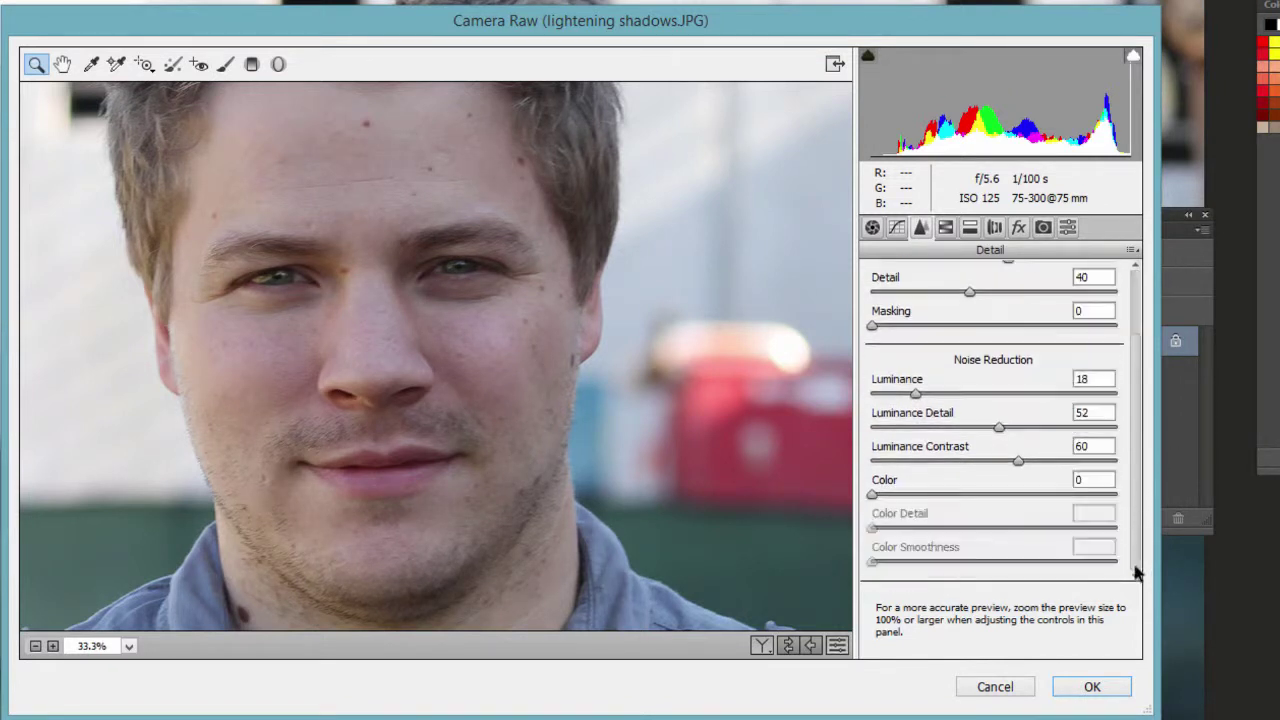
drag(874, 500, 838, 505)
drag(1137, 500, 1137, 423)
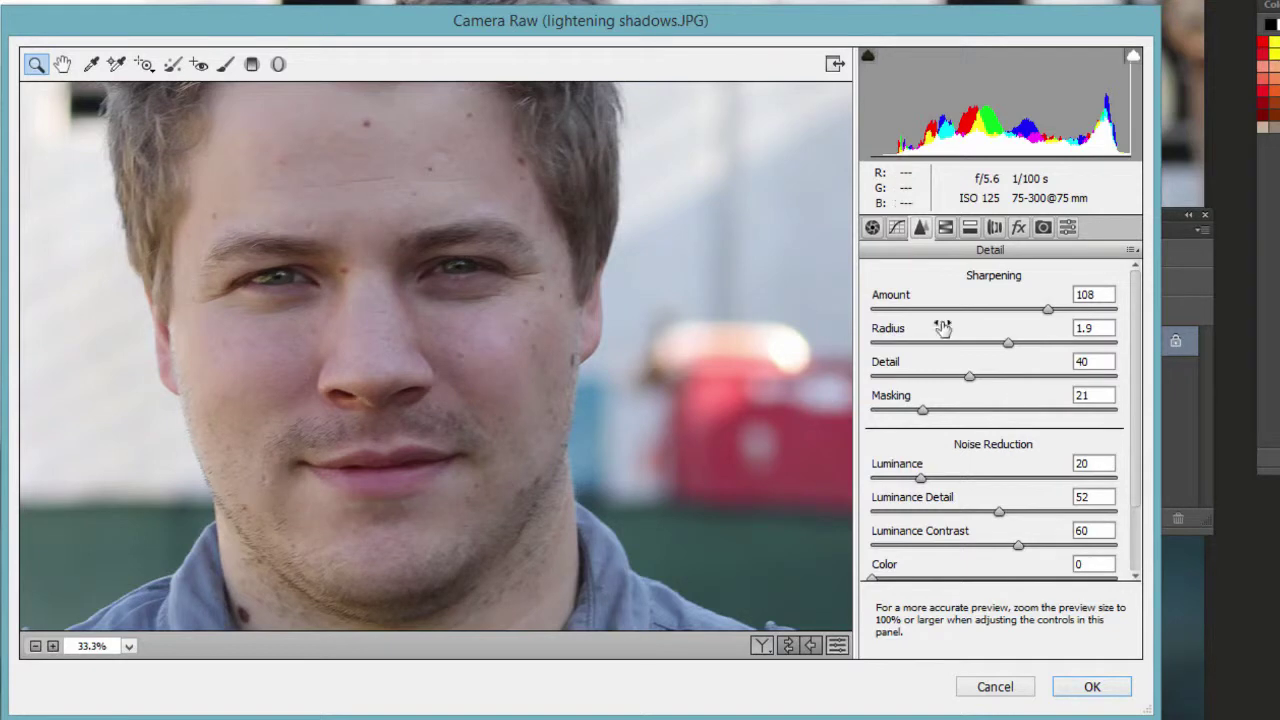
mouse_move(921, 478)
mouse_down()
mouse_move(898, 481)
mouse_move(945, 480)
mouse_move(933, 480)
mouse_up()
Apply the man's corrections, make Layer 1 from princess.jpg's Background, and launch Camera Raw Filter
click(1090, 687)
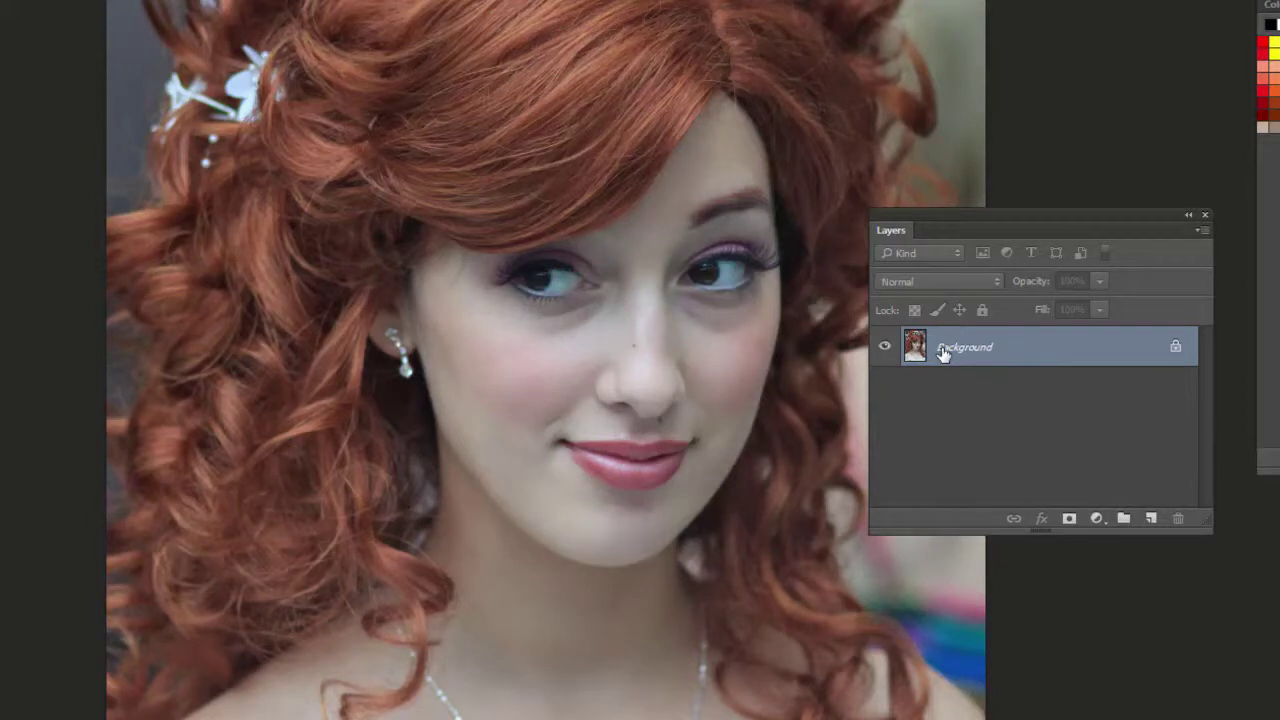
key(ctrl+j)
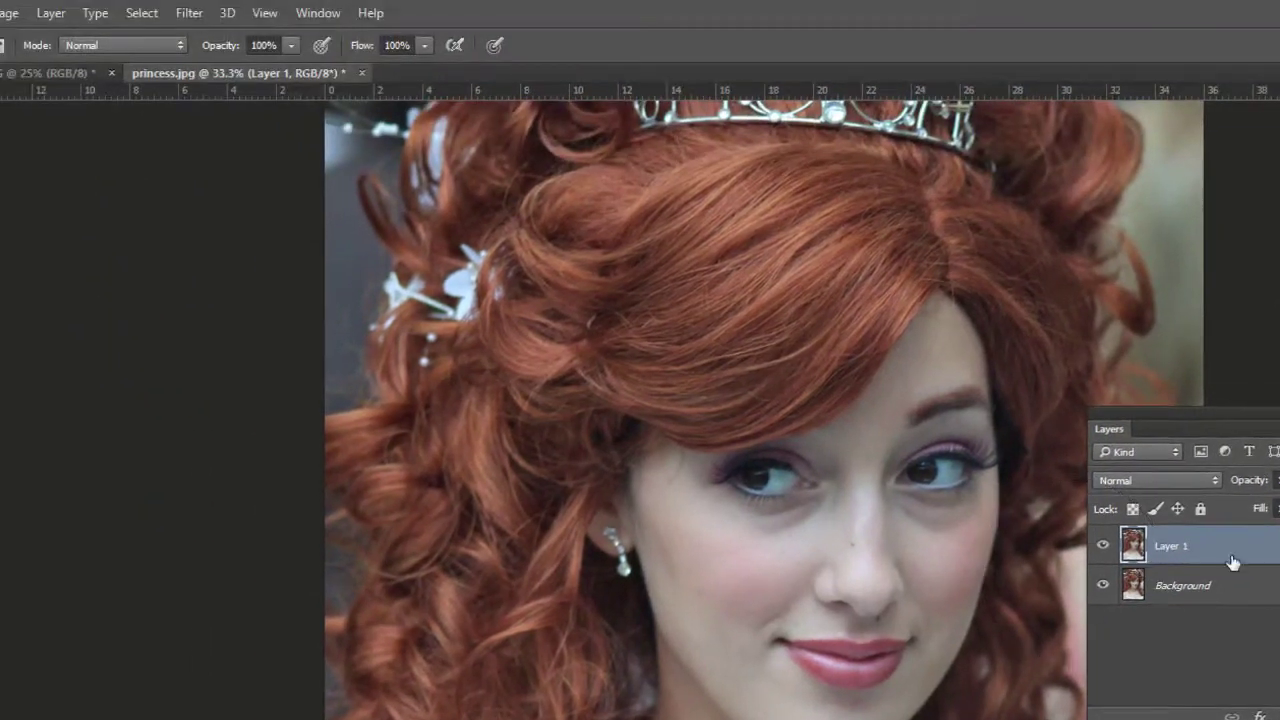
click(182, 14)
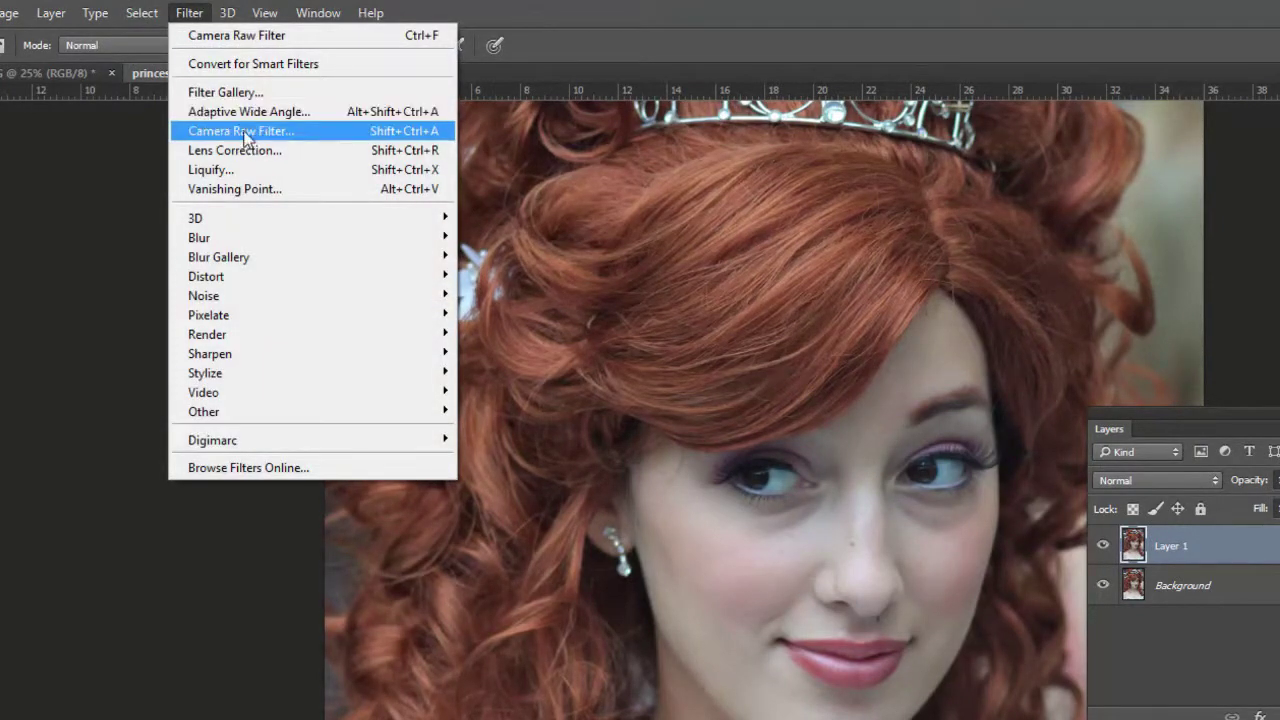
click(245, 137)
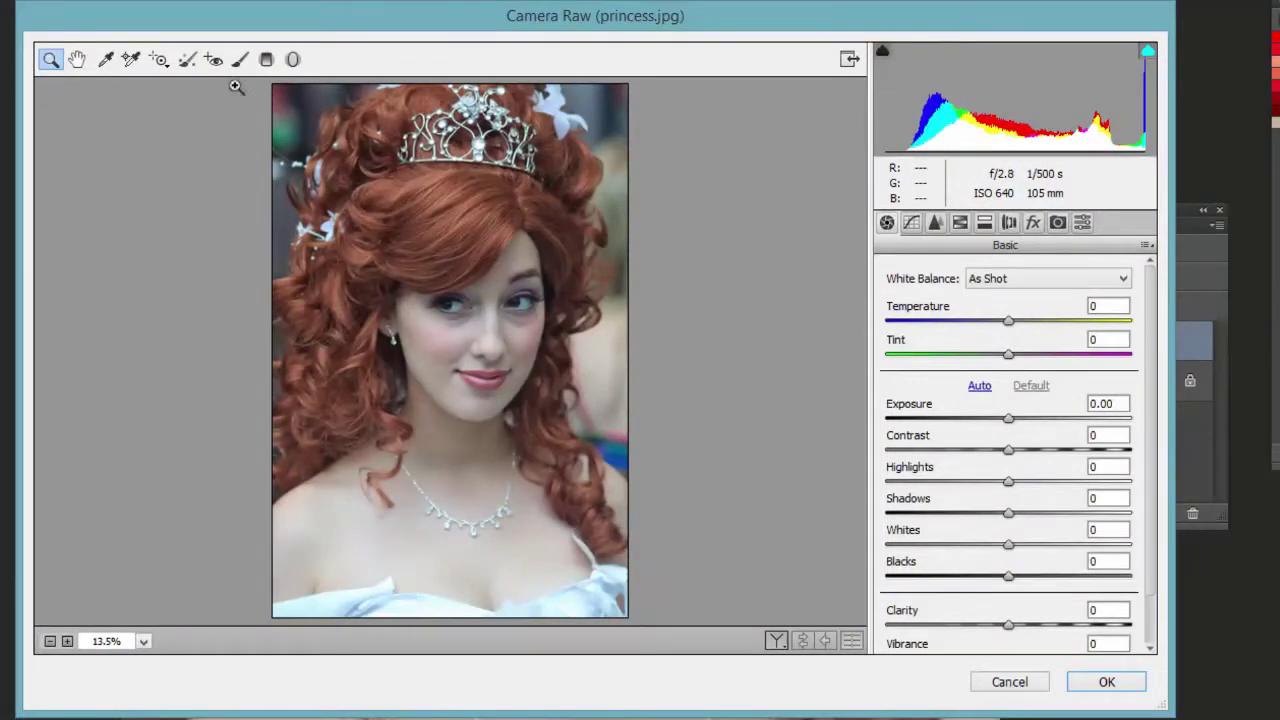
Zoom to the princess's face and raise sharpening Amount to about 114
drag(314, 170, 609, 443)
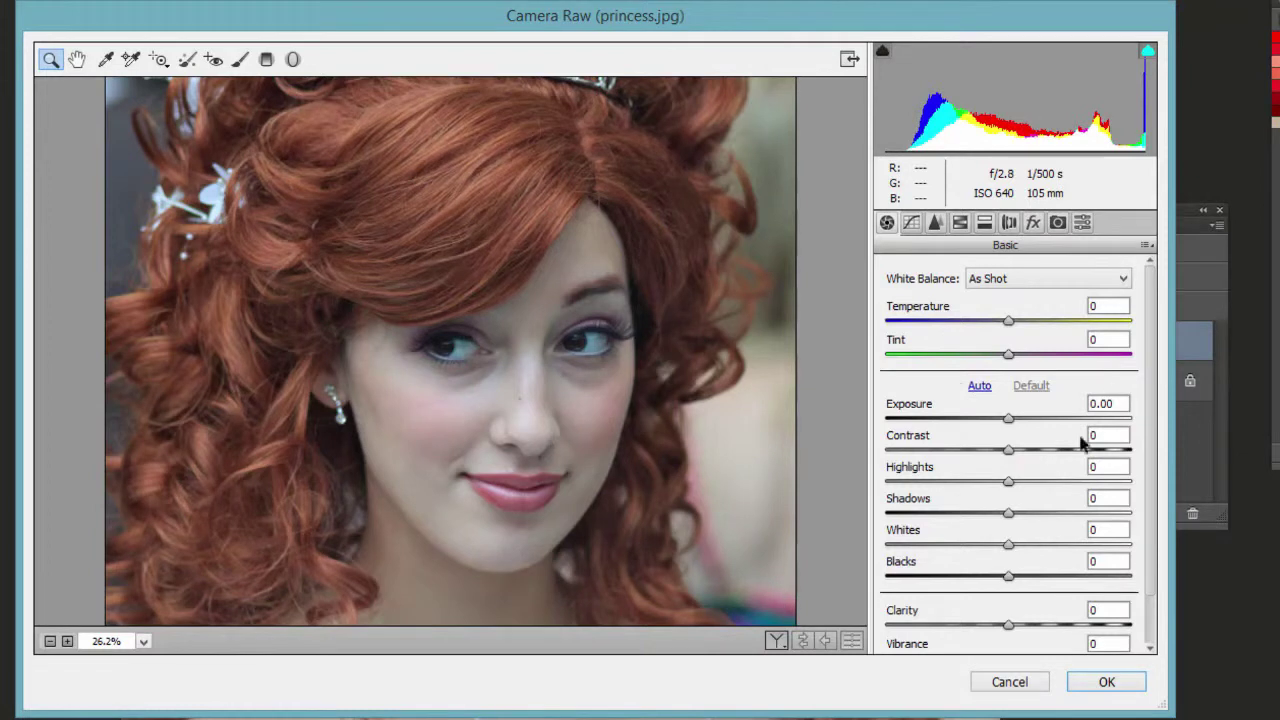
click(936, 223)
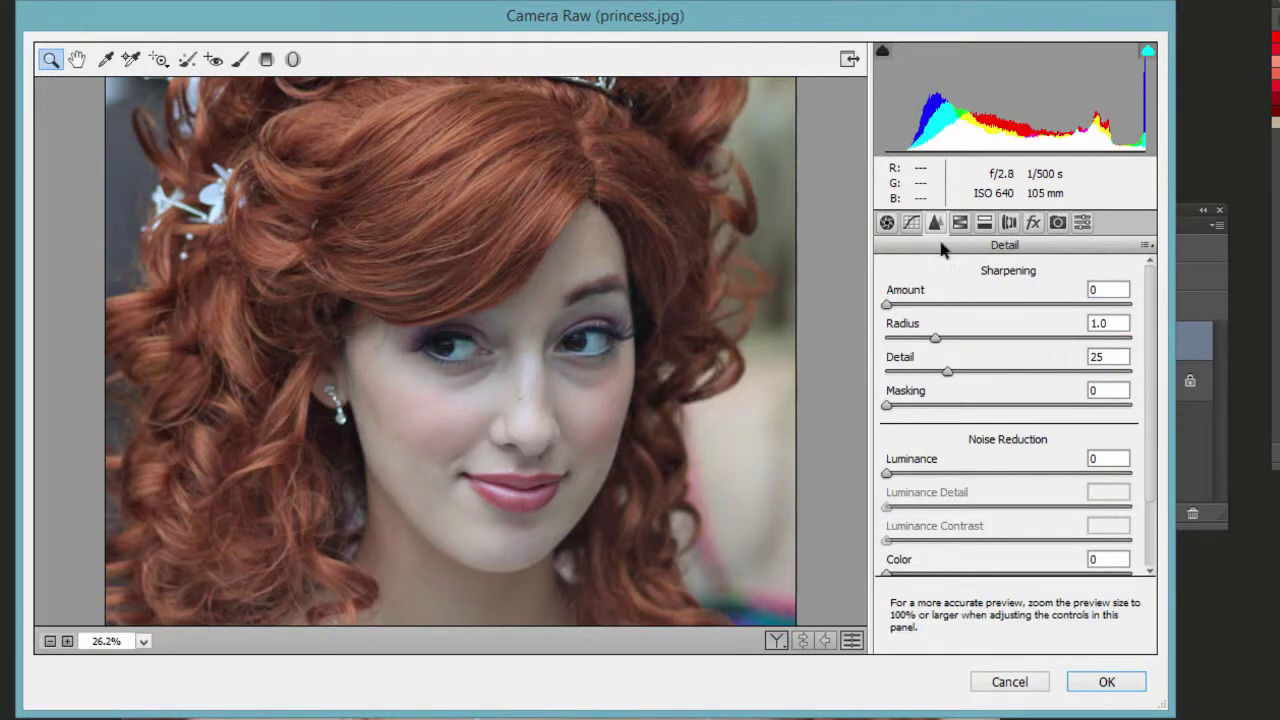
drag(887, 305, 927, 306)
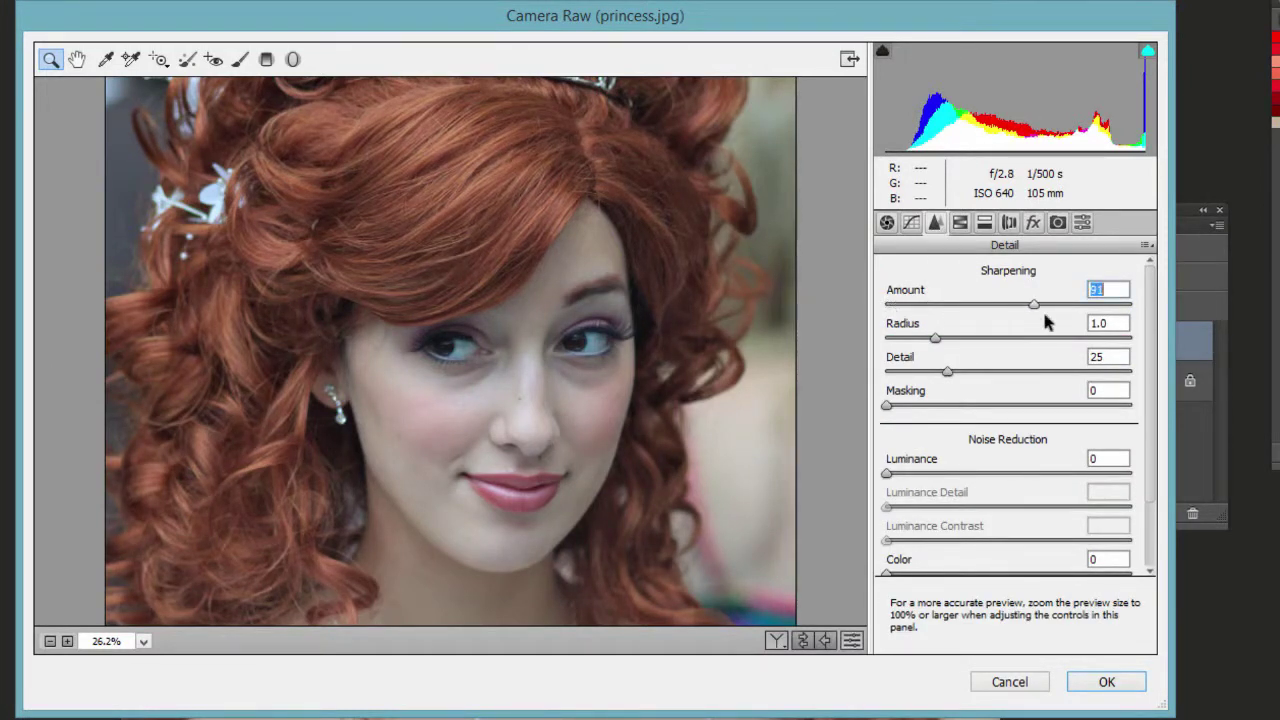
drag(1057, 322, 1065, 322)
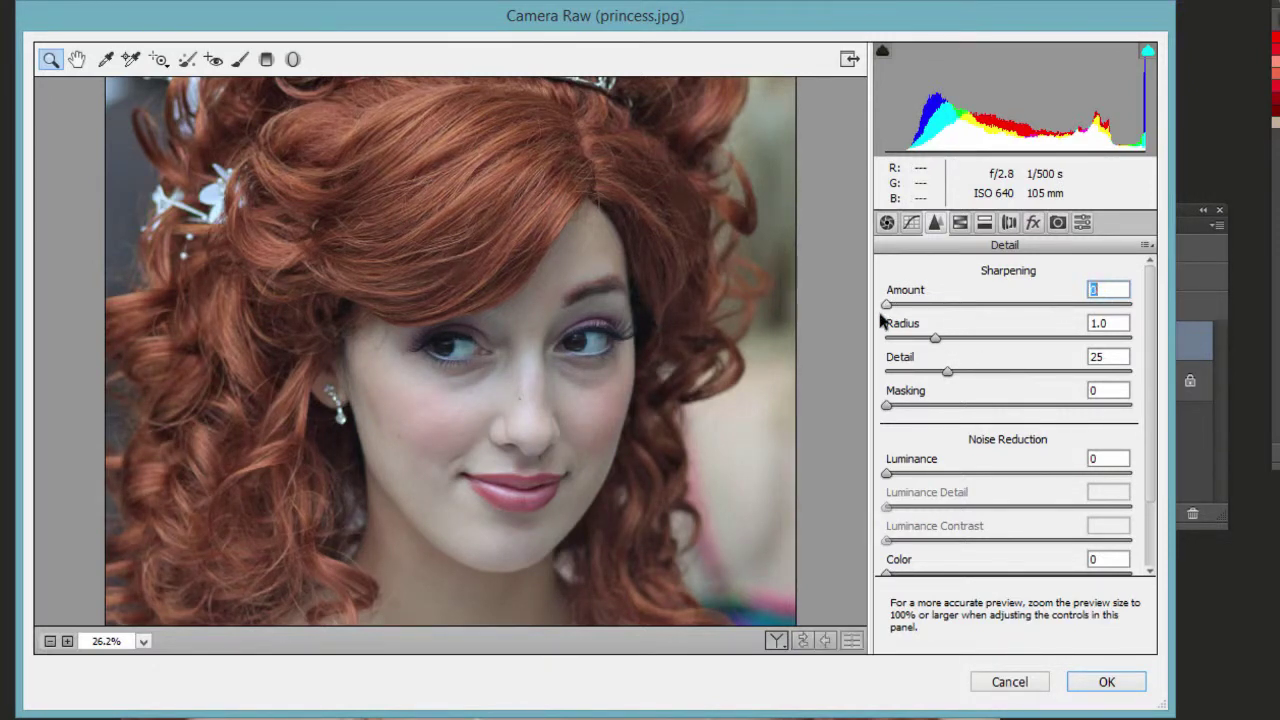
drag(1066, 318, 1070, 320)
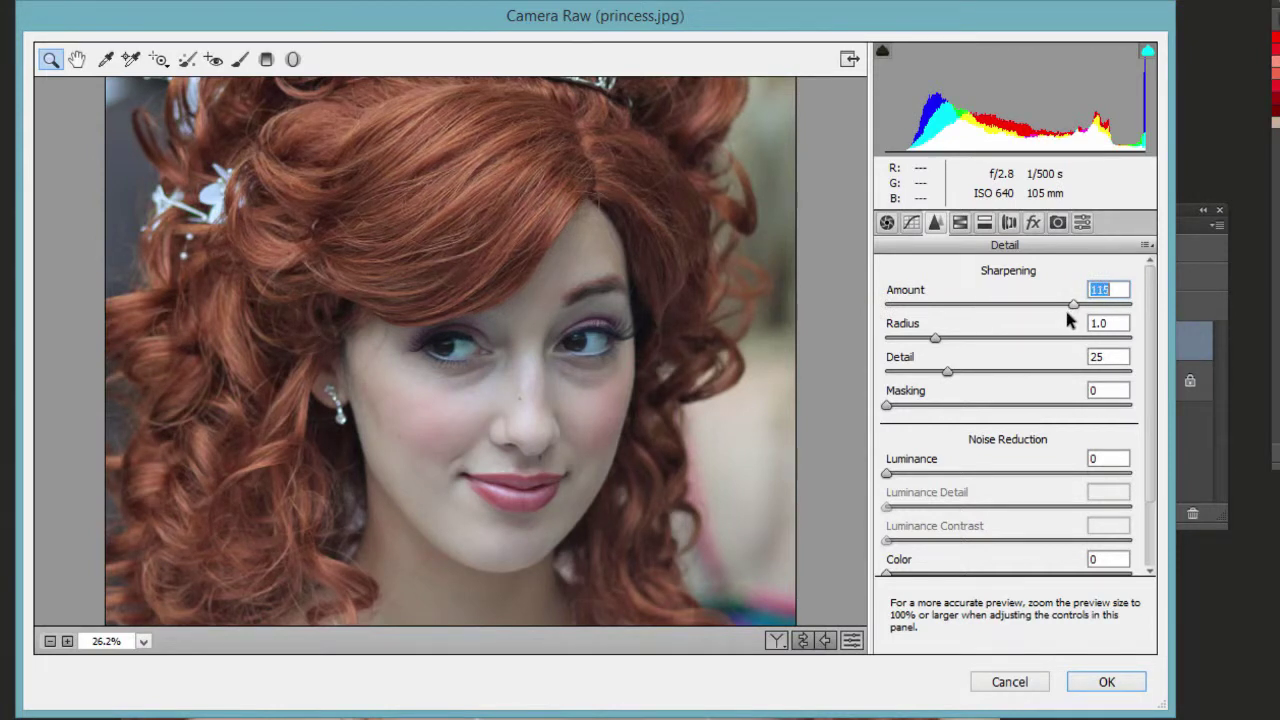
Set sharpening Radius to 2.1, Detail to 38 and Masking to a low value
drag(935, 339, 1024, 345)
drag(946, 372, 1046, 384)
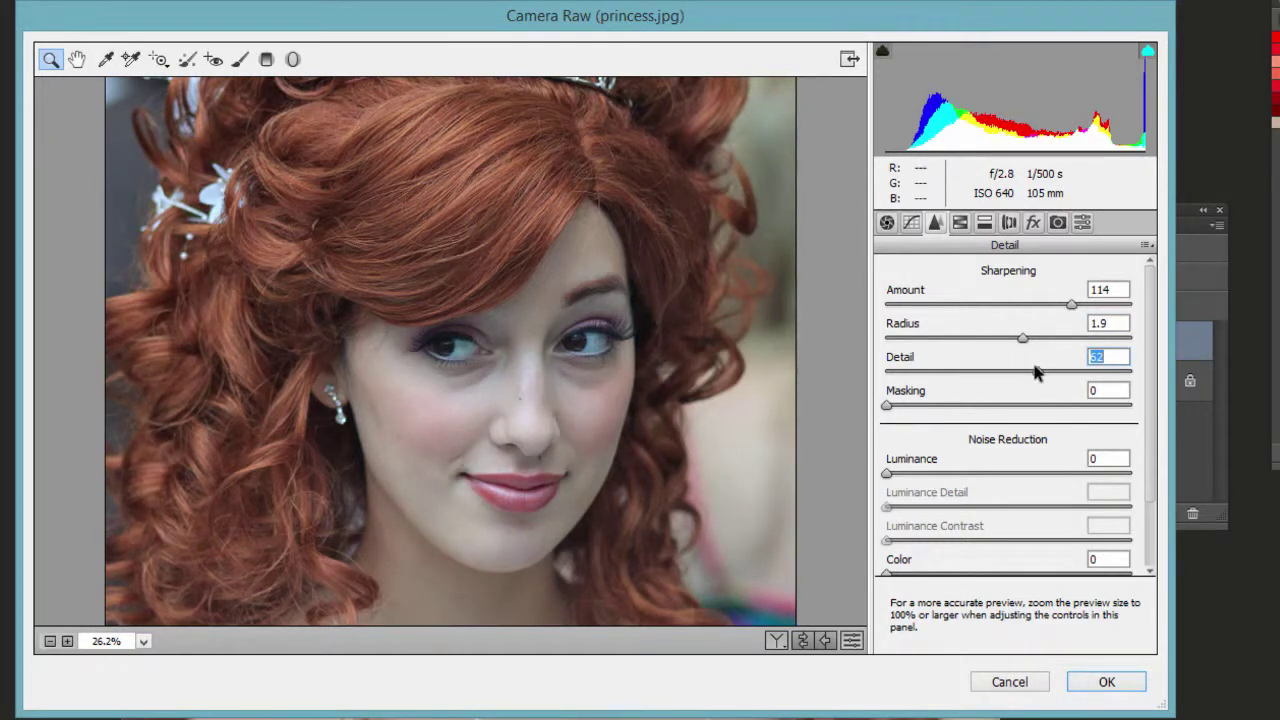
drag(1022, 343, 1008, 343)
click(978, 375)
drag(1016, 342, 1040, 342)
mouse_move(887, 406)
mouse_down()
mouse_move(959, 406)
mouse_move(893, 407)
mouse_move(904, 407)
mouse_up()
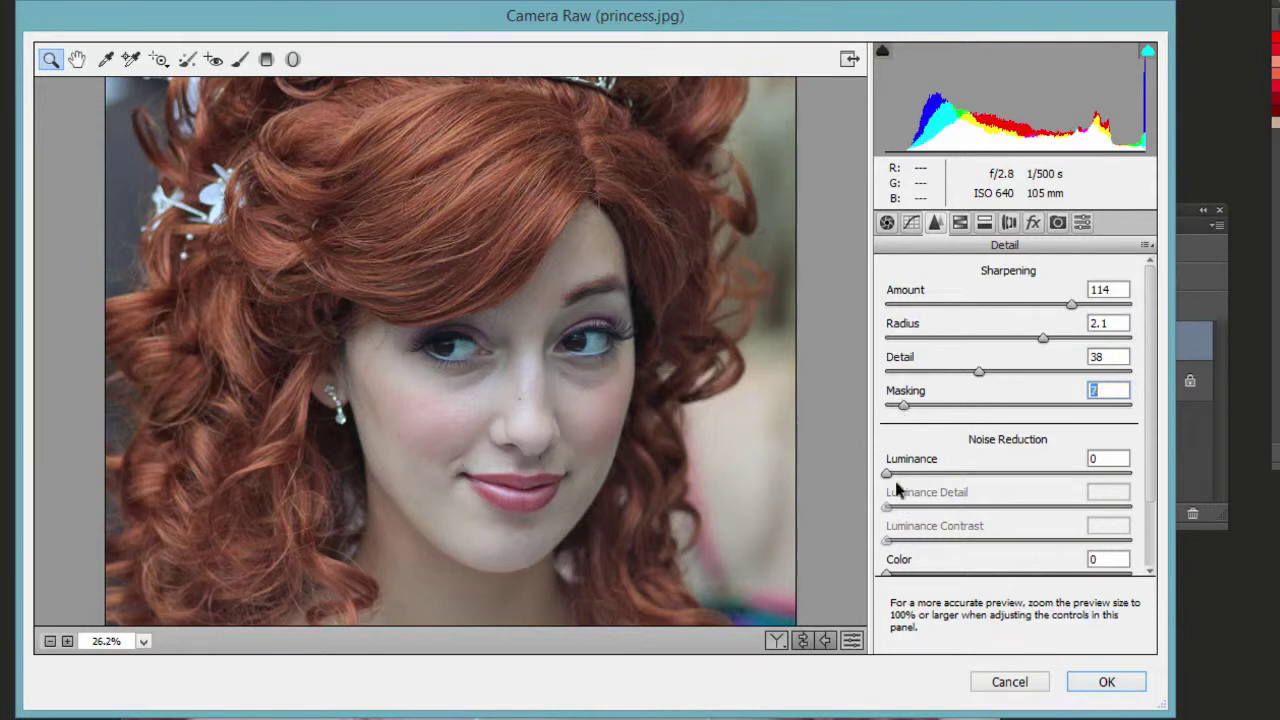
Set the princess copy's Luminance noise reduction to 13, keeping Luminance Detail at 50
drag(890, 473, 957, 473)
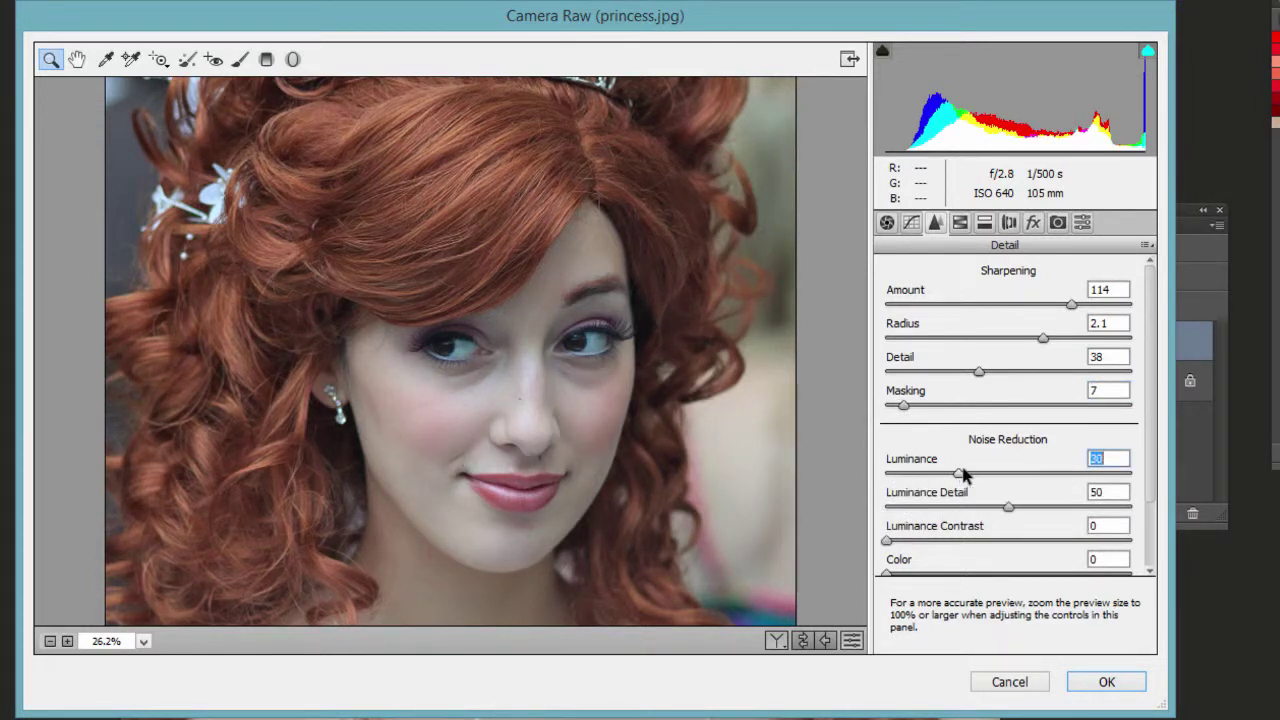
drag(970, 476, 948, 478)
drag(944, 476, 920, 476)
Apply Camera Raw to Layer 1, then toggle its visibility twice for before-and-after comparison
click(1090, 688)
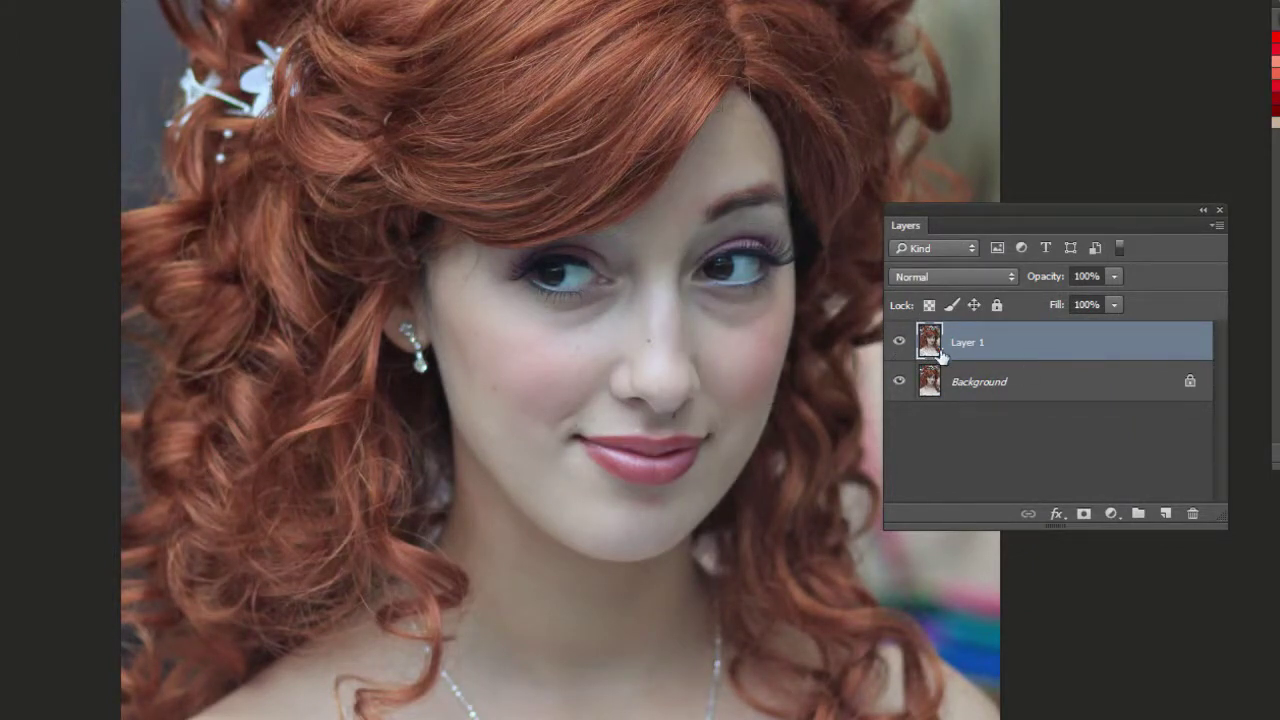
click(899, 344)
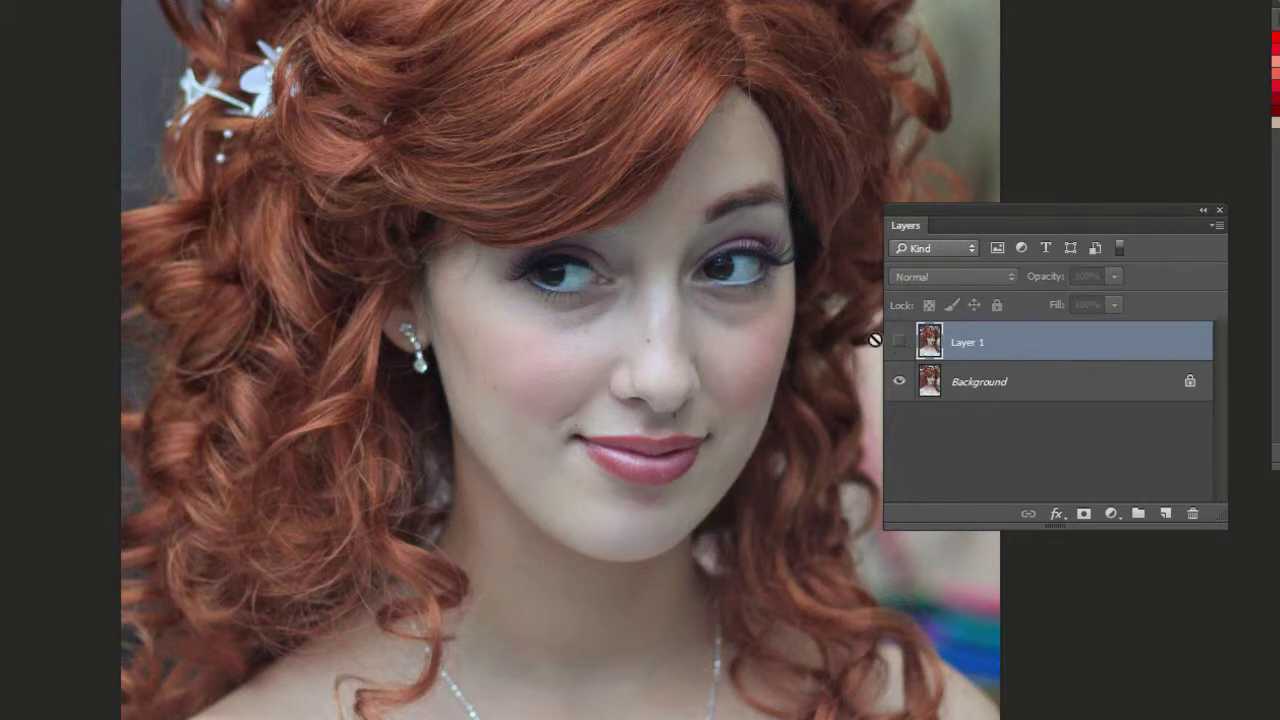
click(900, 345)
click(899, 344)
click(898, 344)
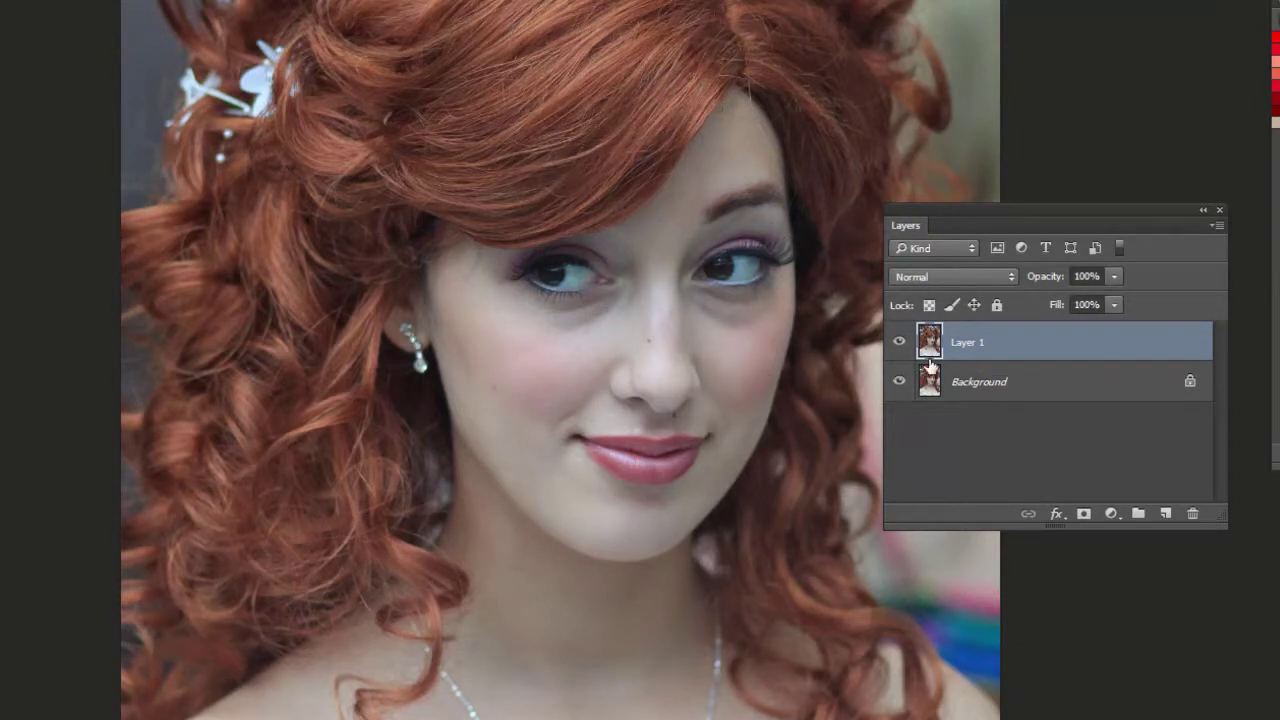